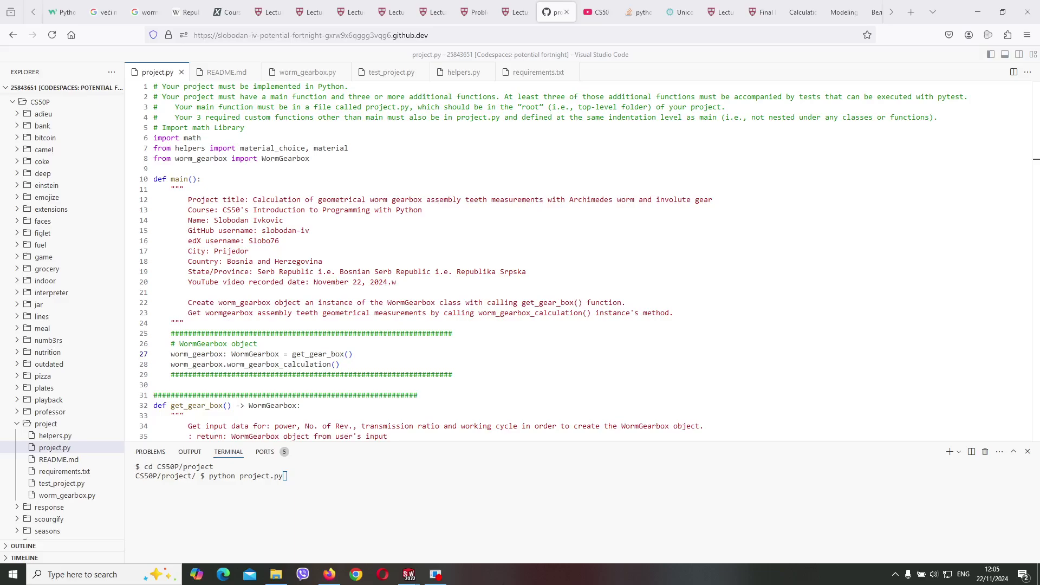
Start project.py and enter 18 kW power and 1200 min-1 driving speed
left_click(503, 490)
key("Return")
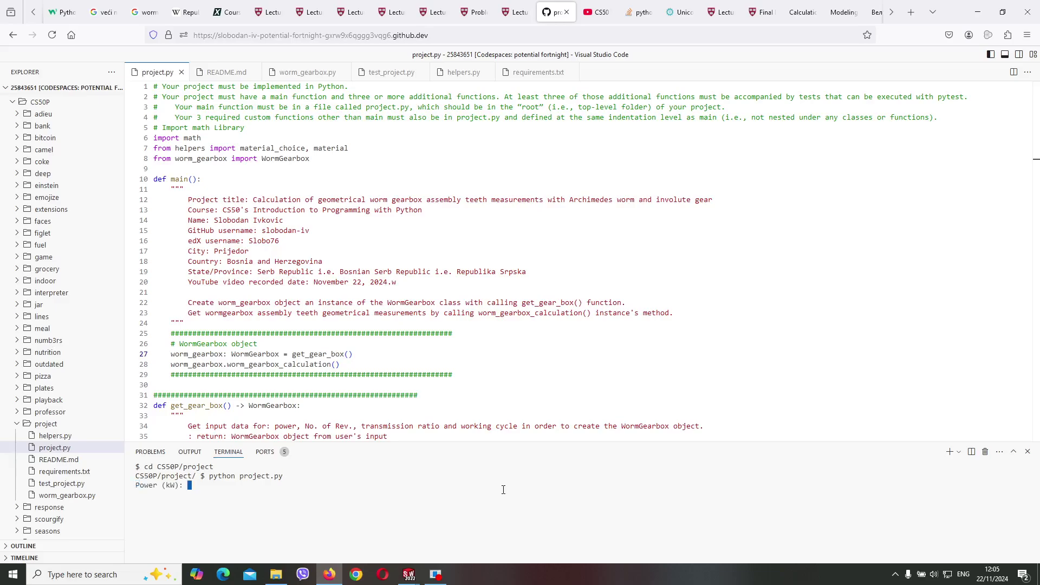
type("18")
key("Return")
type("1200")
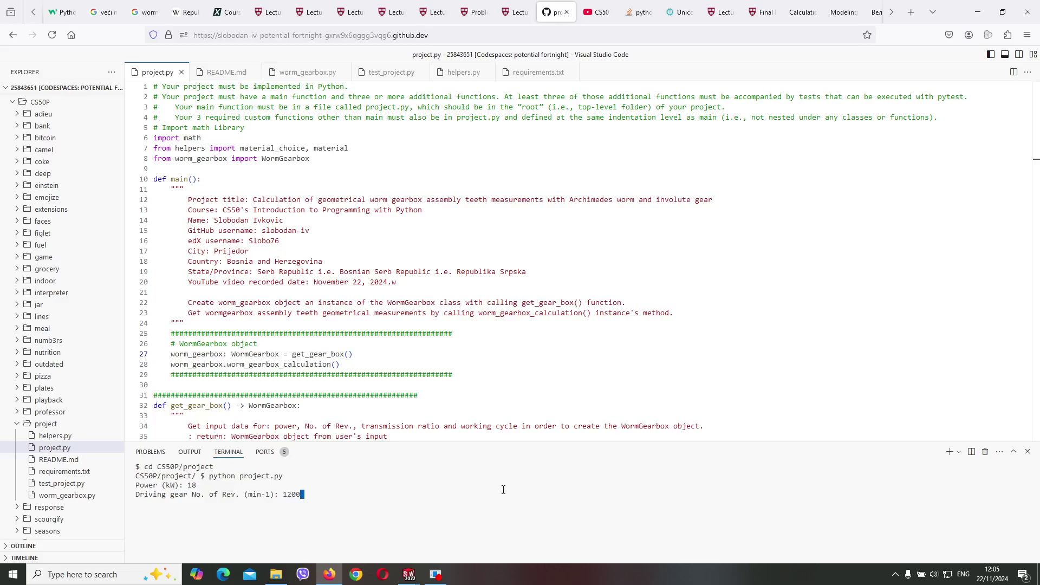
key("Return")
type("40")
Enter ratio 40, 15000 h working cycle and material 12 (C.CuAl10Ni) to print the results
key("Return")
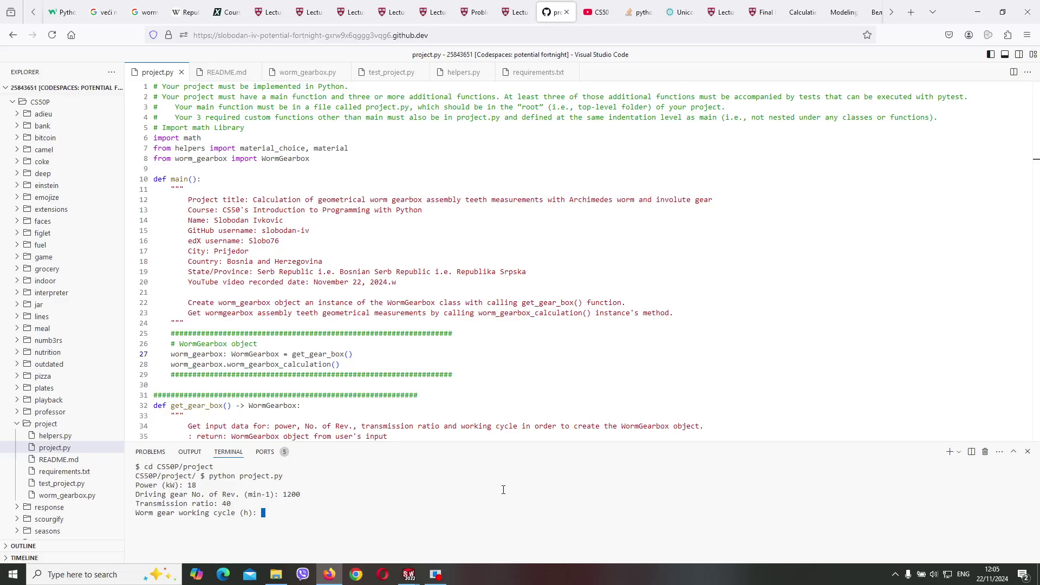
type("15000")
key("Return")
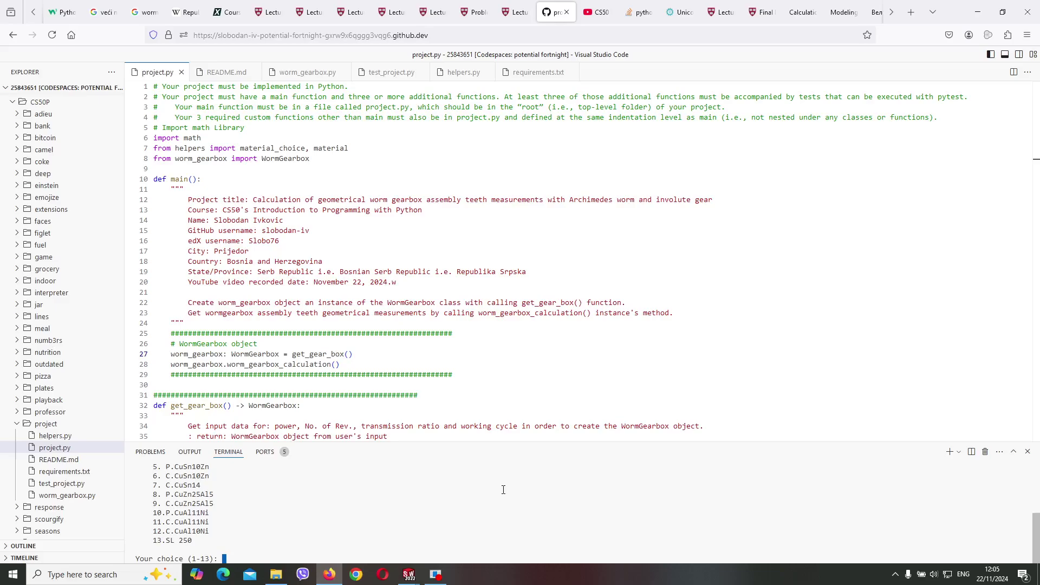
type("12")
key("Return")
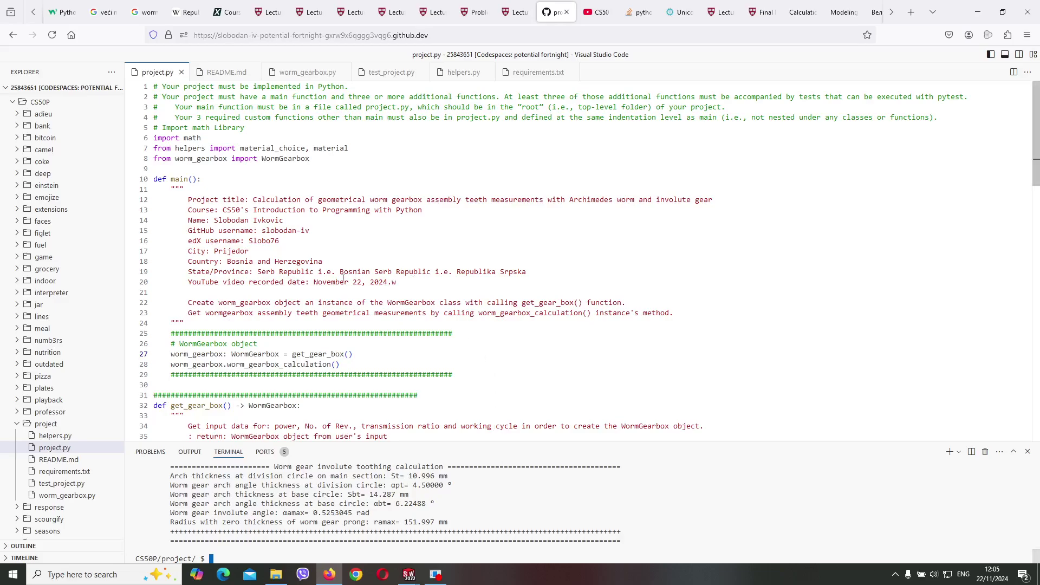
Point out the get_gear_box and worm_gearbox_calculation calls, then maximize the terminal panel
double_click(311, 355)
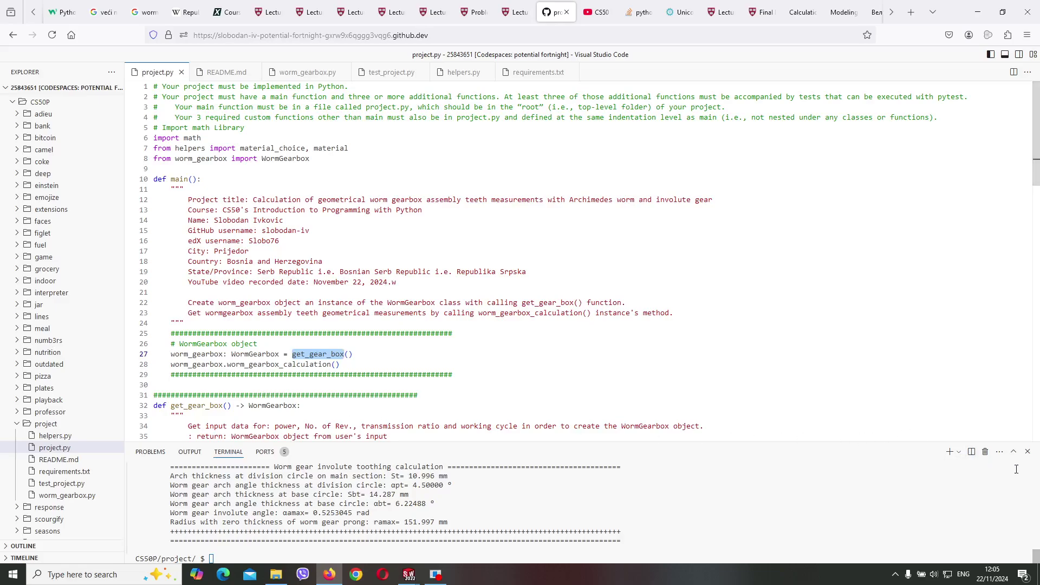
double_click(280, 365)
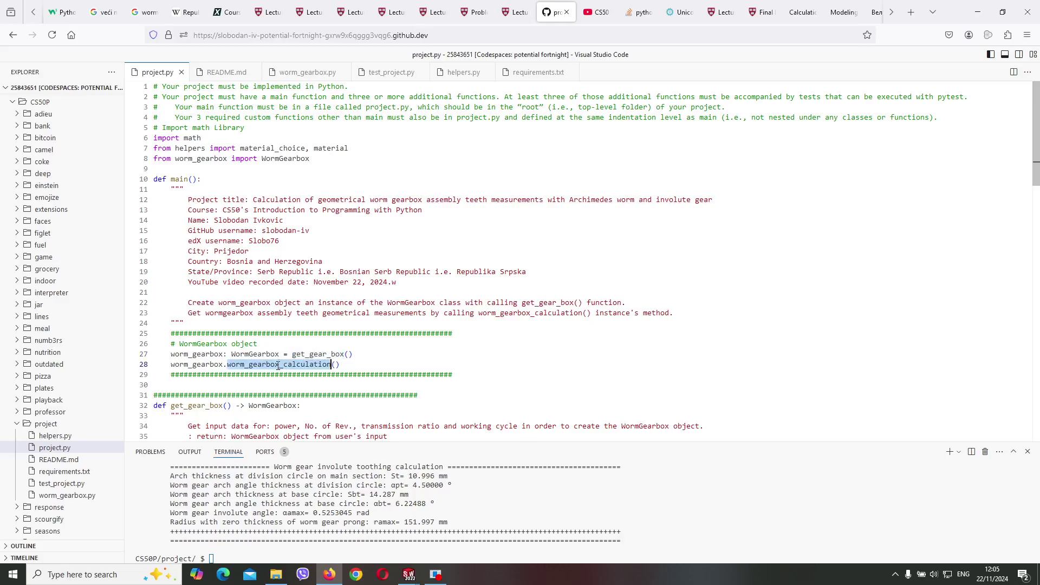
left_click(1013, 452)
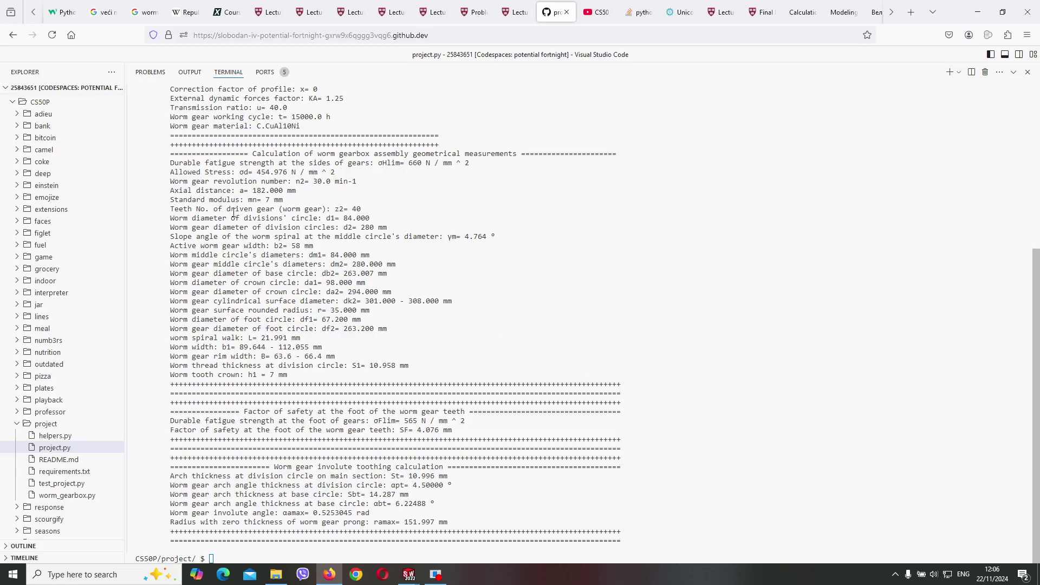
Highlight the Standard modulus line, then the whole geometrical measurements section down to Radius
left_click_drag(171, 199, 289, 199)
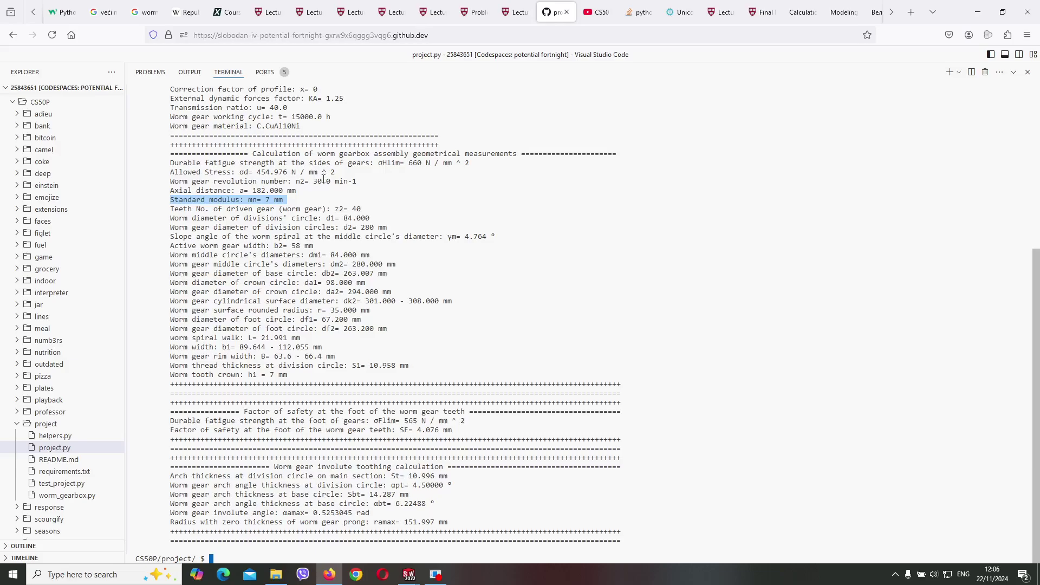
left_click_drag(244, 154, 476, 522)
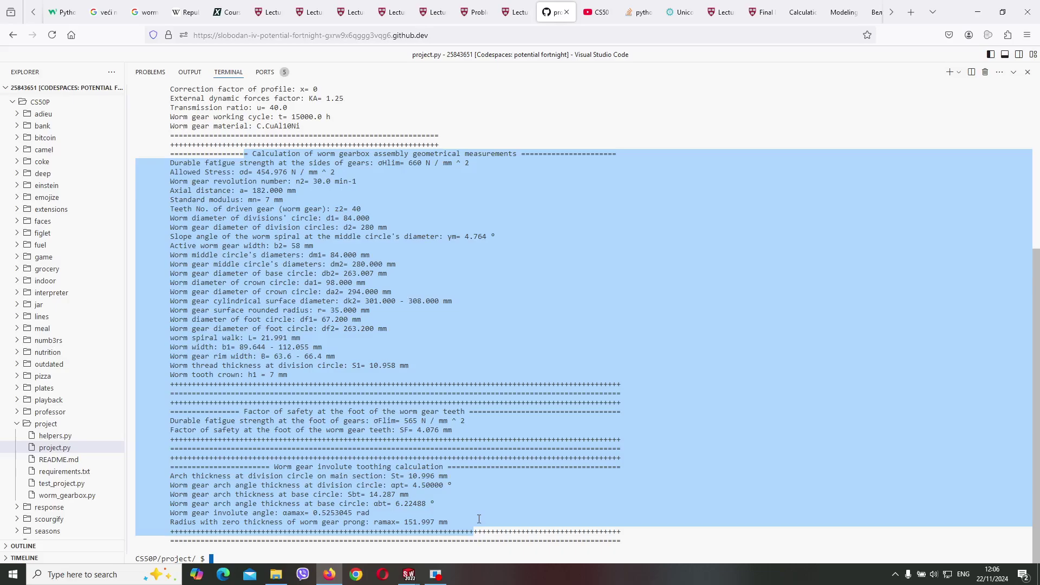
Switch from the calculator output to SOLIDWORKS and bring up the Worm.SLDPRT part
key("alt+Tab")
key("alt+Tab")
key("alt+Tab")
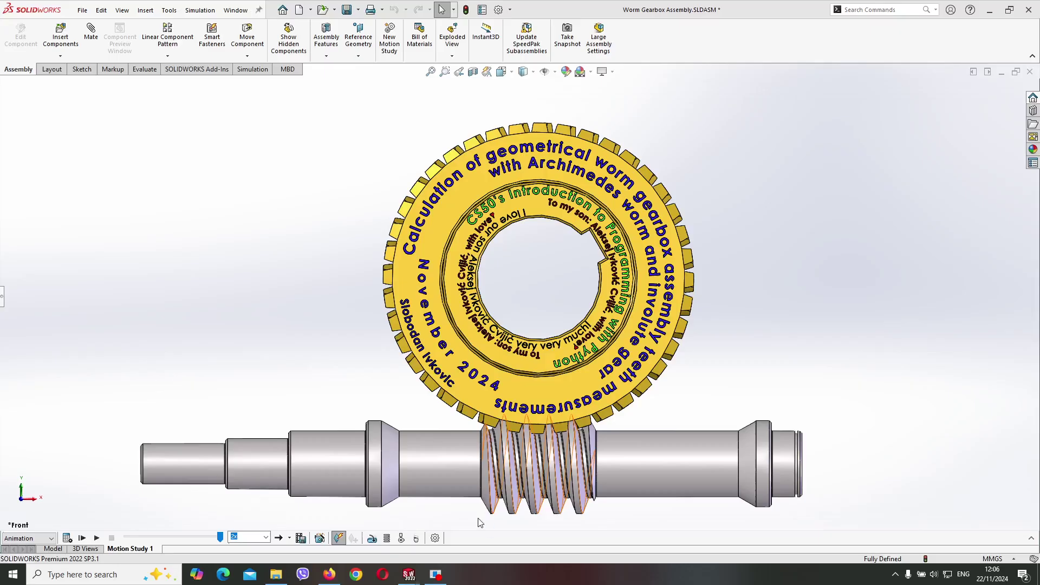
key("alt+Tab")
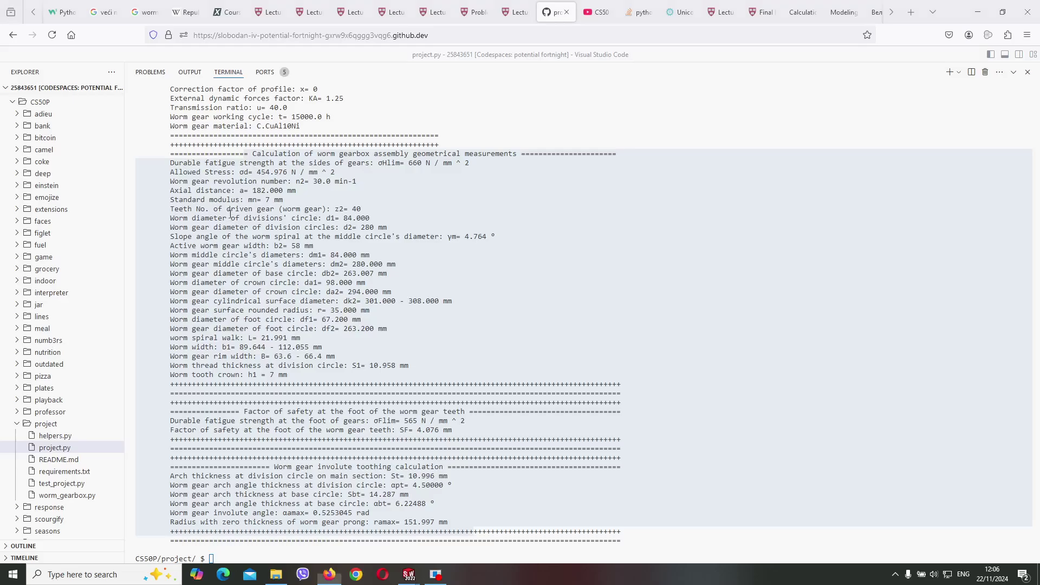
key("alt+Tab")
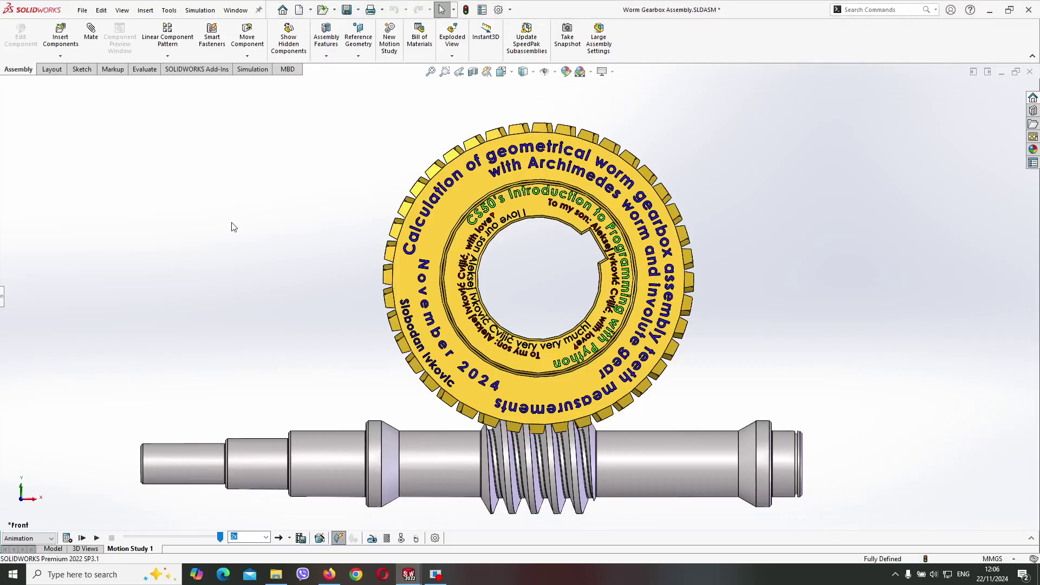
key("ctrl+Tab")
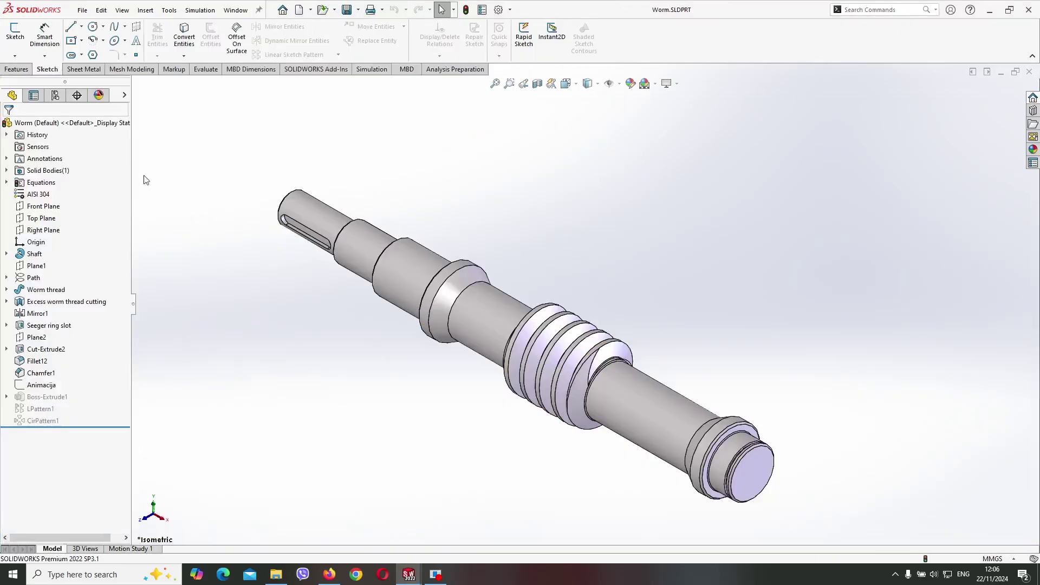
Review the worm's equations and global variables (m = 7, d1 = 84) and cancel without changes
left_click(170, 9)
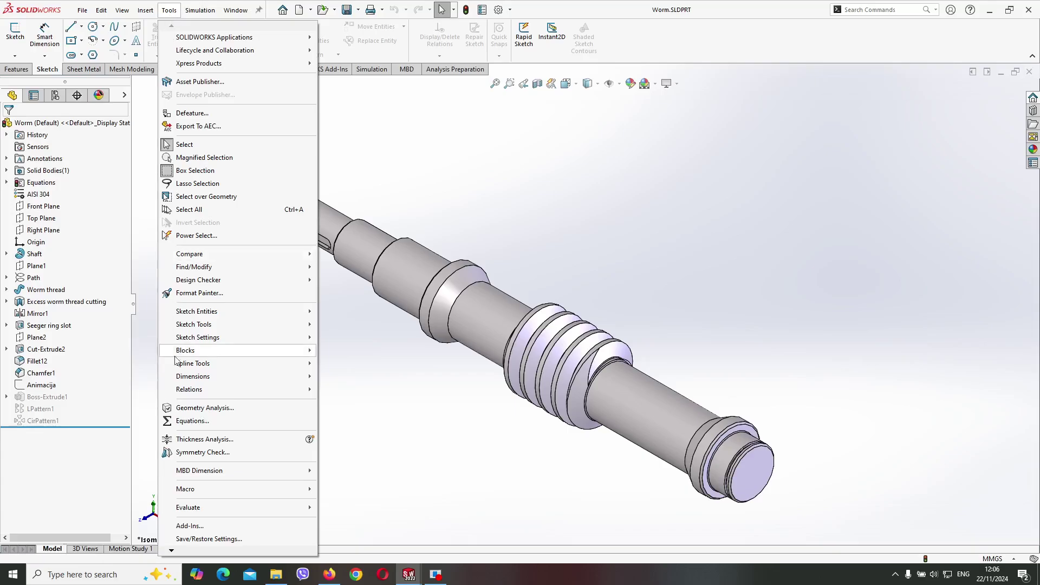
left_click(192, 421)
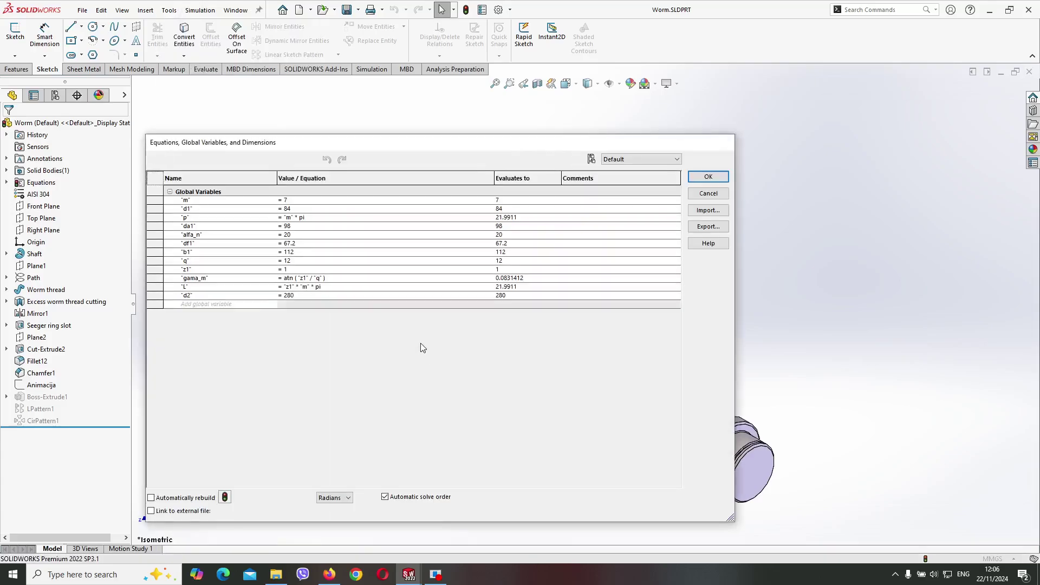
left_click(708, 194)
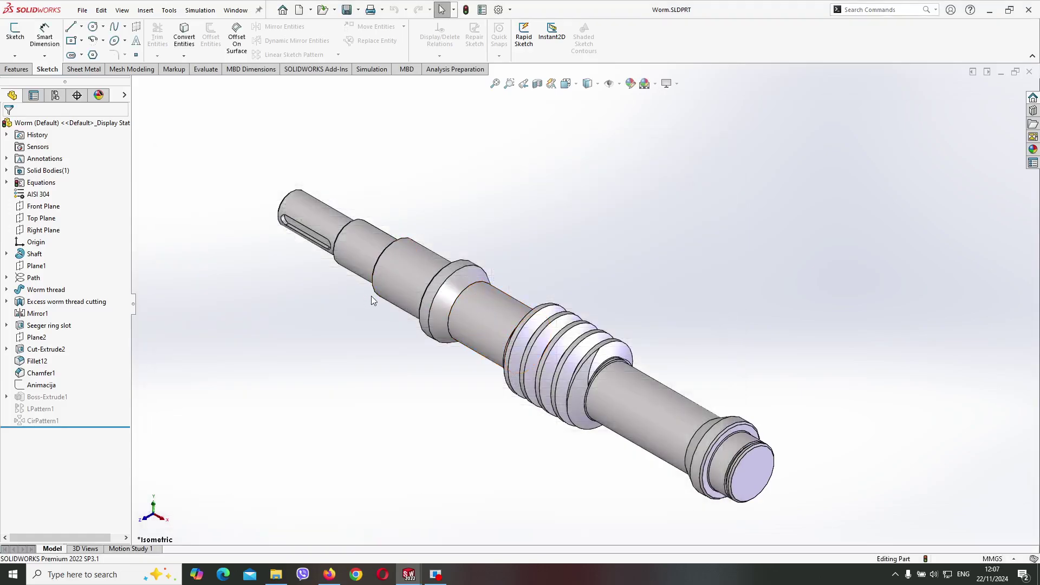
key("ctrl+Tab")
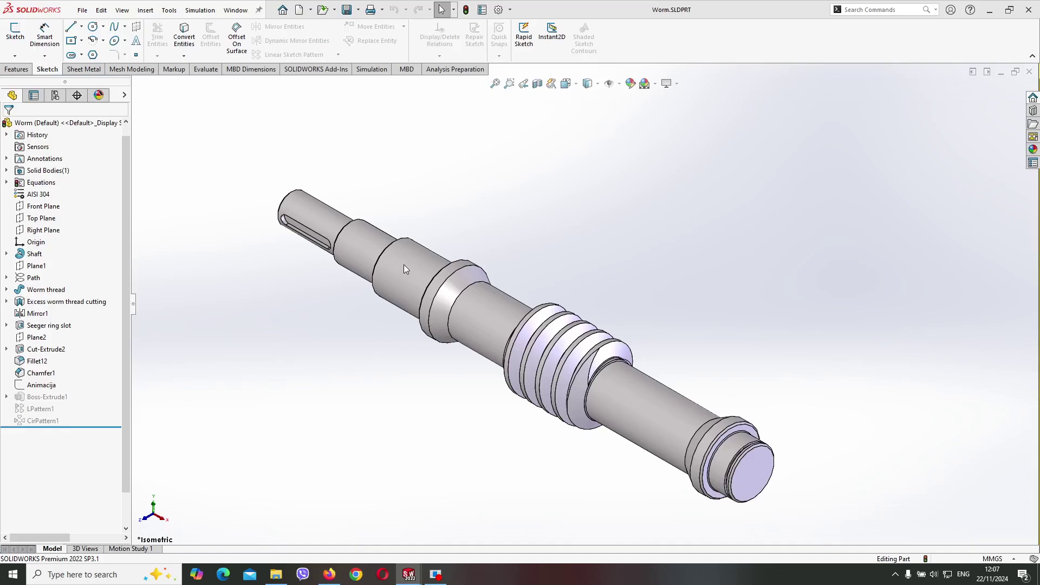
Review the worm gear's equations (z2 = 40, d2 = 280), cancel, and return to the gearbox assembly
key("ctrl+Tab")
left_click(170, 10)
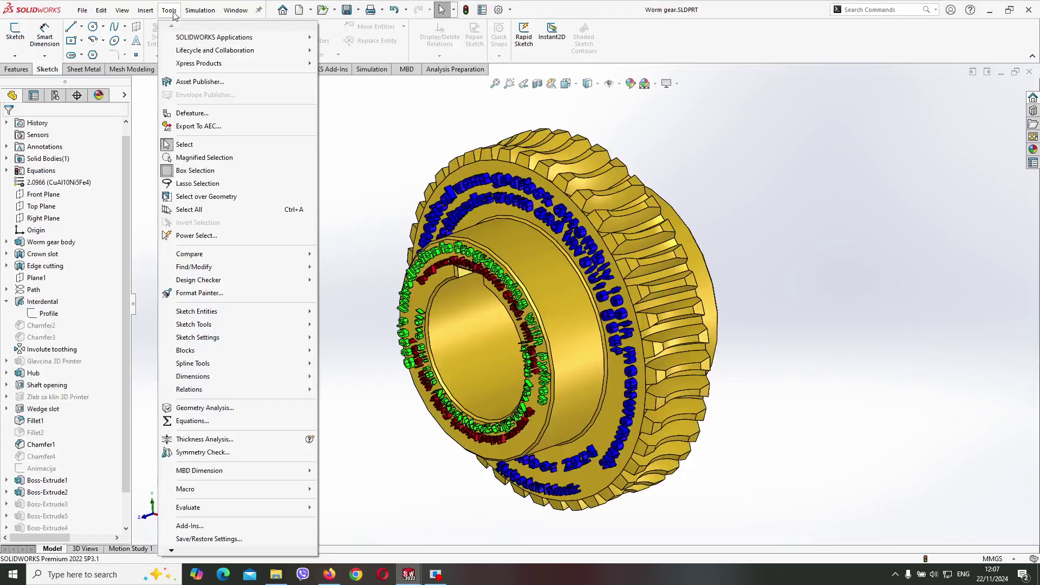
left_click(194, 424)
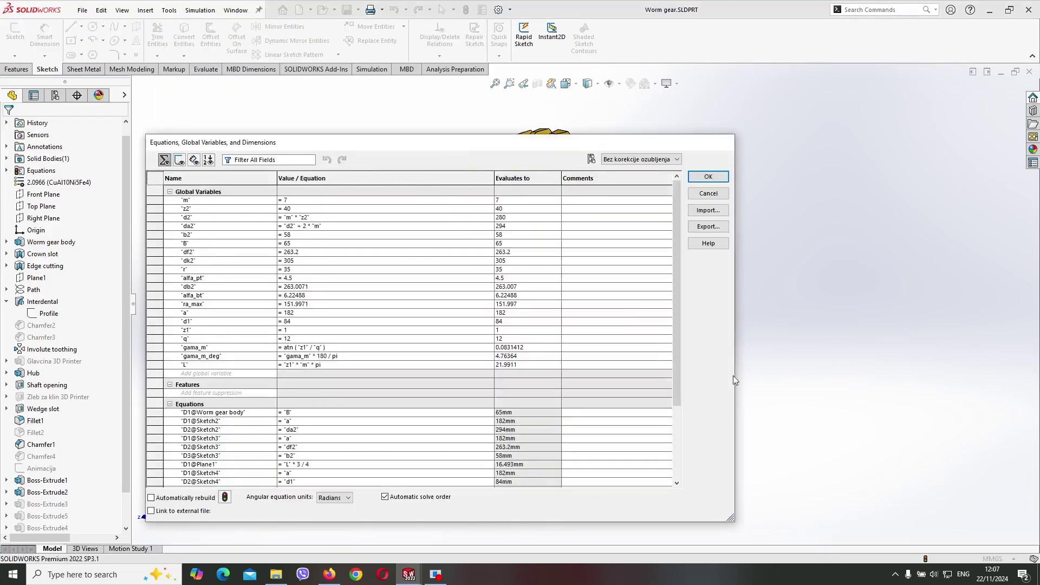
left_click(708, 176)
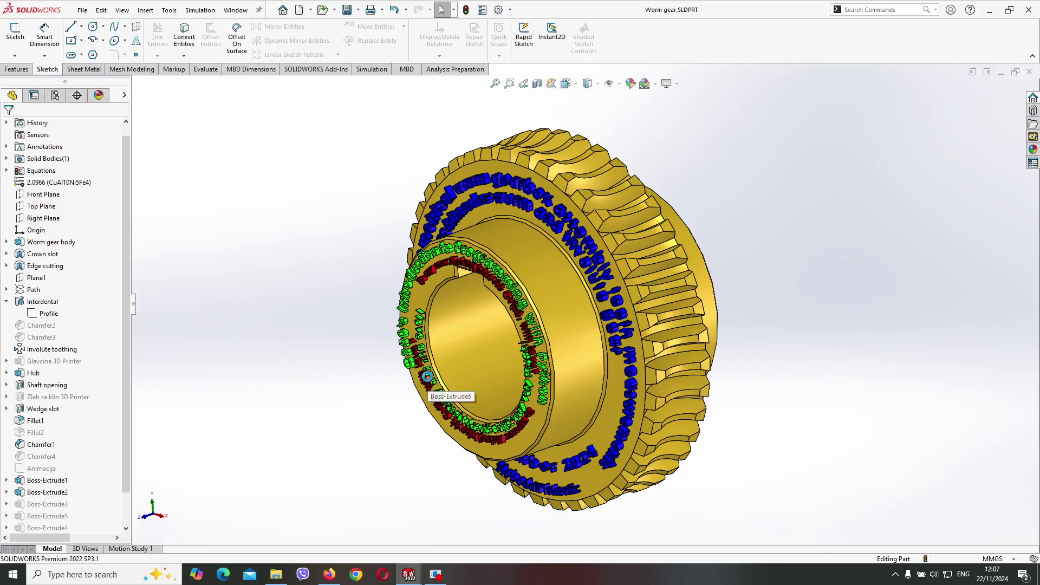
key("ctrl+Tab")
key("ctrl+Tab")
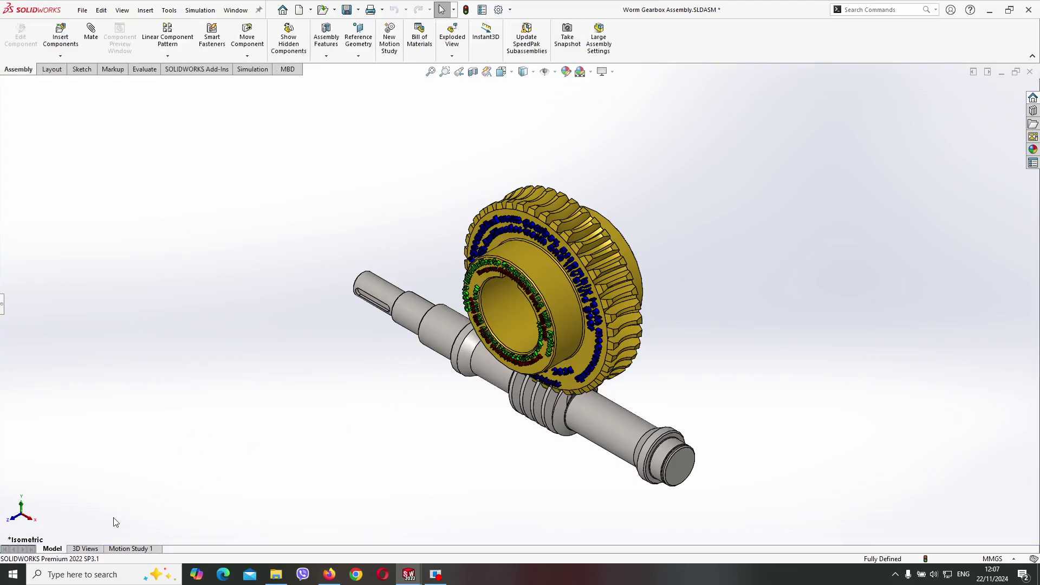
Show Motion Study 1 and play the gearbox animation from the start
left_click(130, 550)
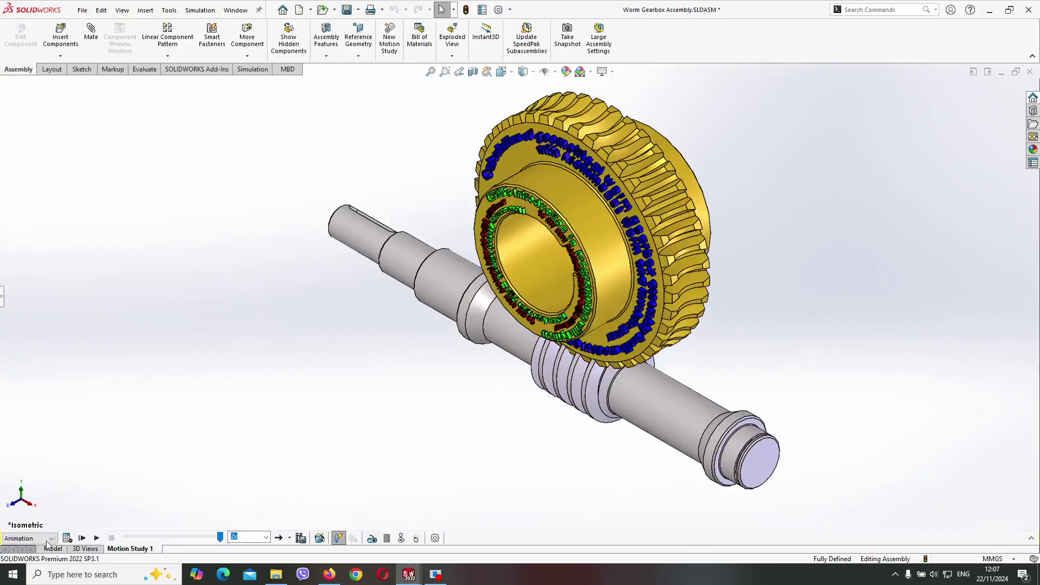
left_click(82, 538)
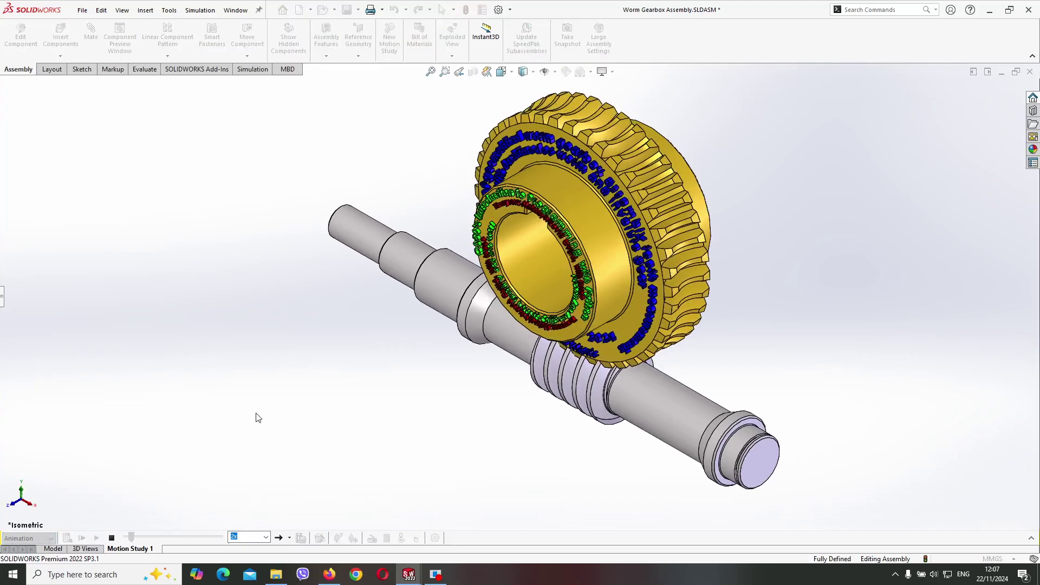